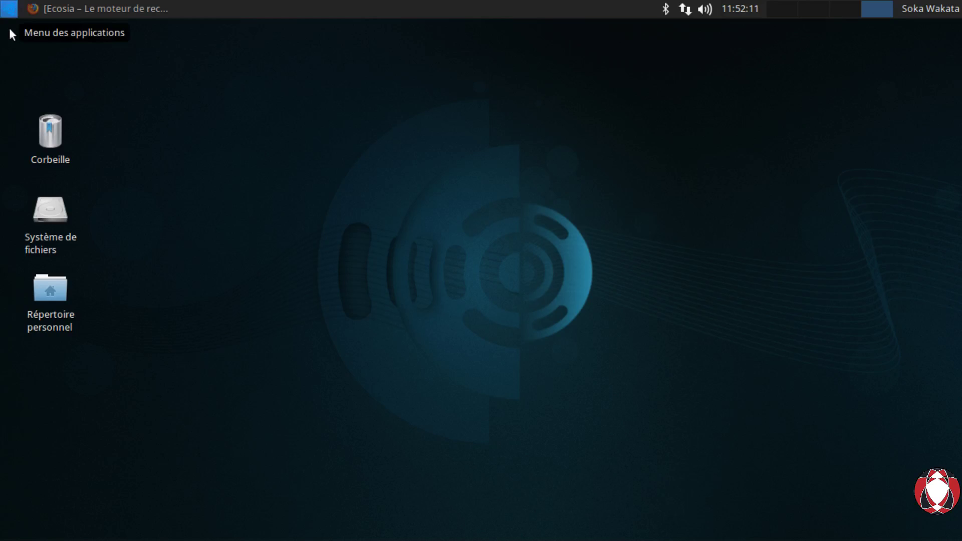
Open the Logithèque Ubuntu software centre.
{"action": "left_click", "coordinate": [10, 12]}
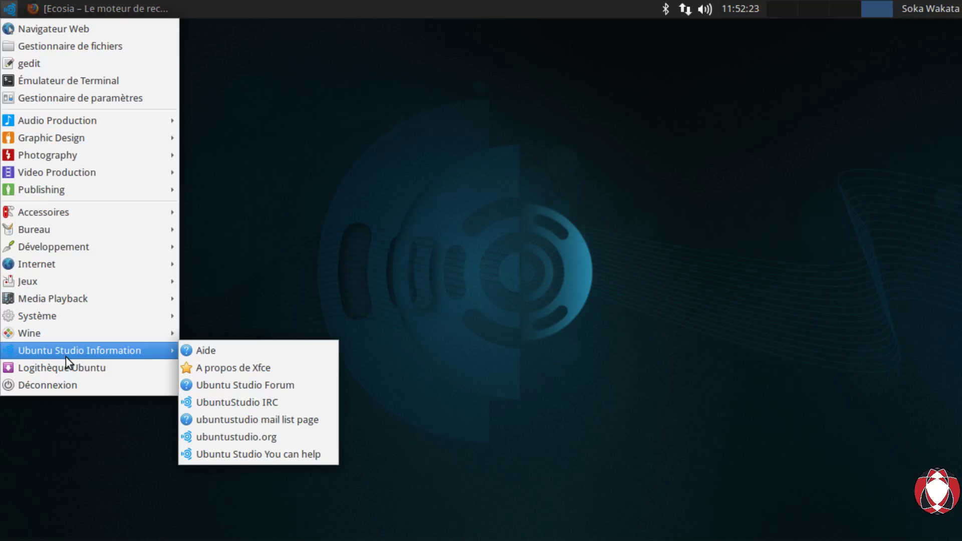
{"action": "left_click", "coordinate": [58, 375]}
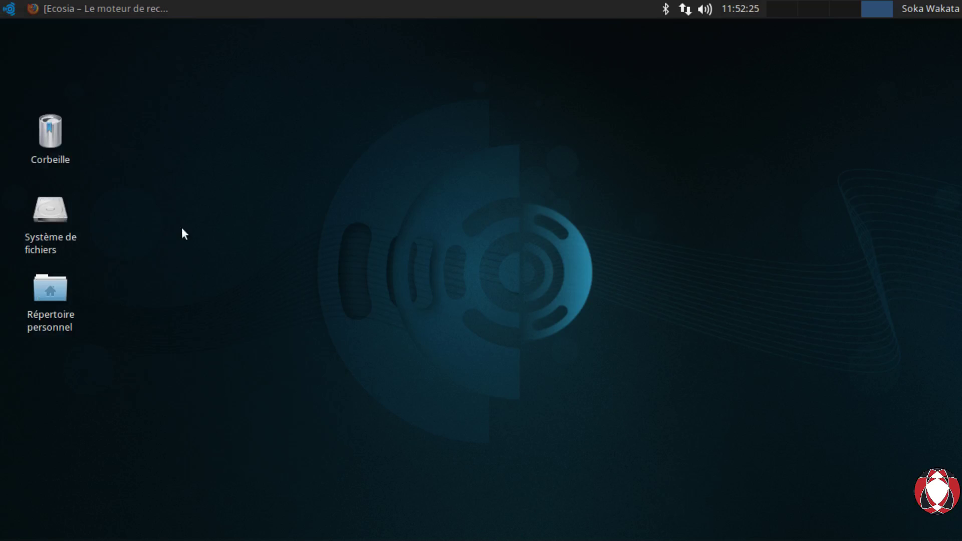
{"action": "left_click", "coordinate": [5, 16]}
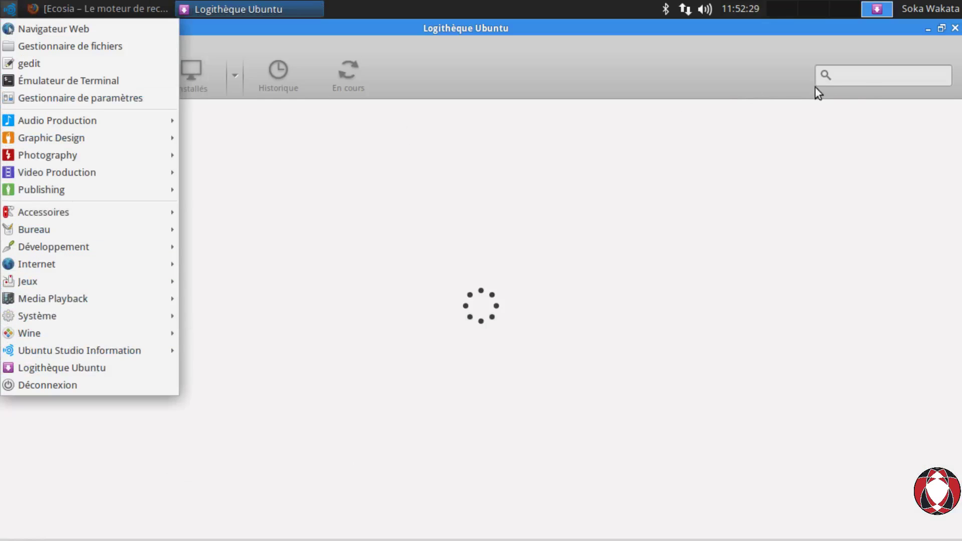
Search the software catalogue for "gdebi".
{"action": "left_click", "coordinate": [860, 82]}
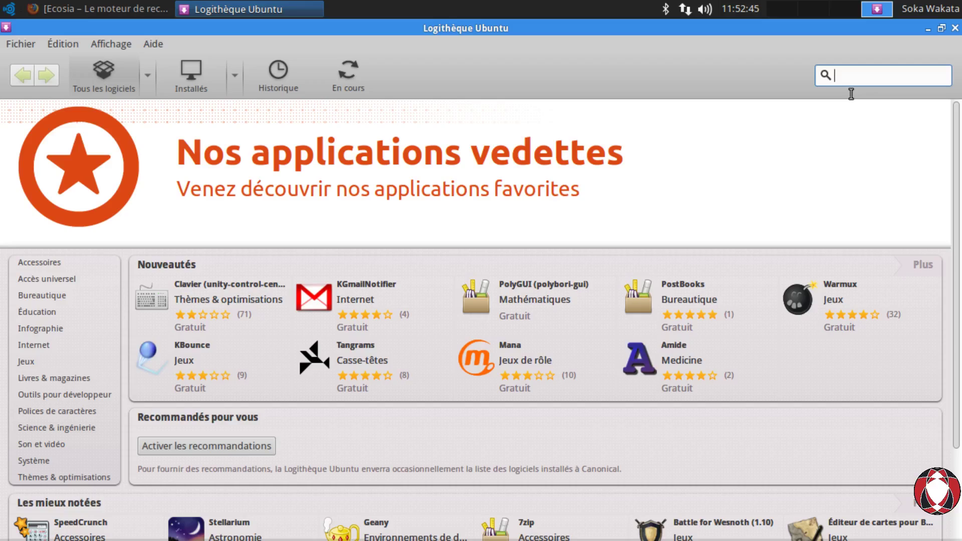
{"action": "type", "text": "gbedi"}
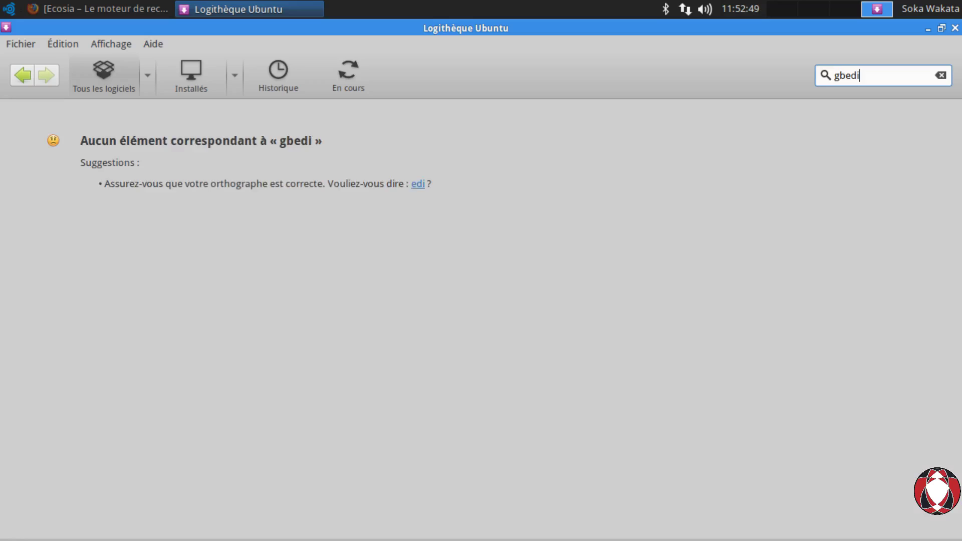
{"action": "key", "text": "BackSpace"}
{"action": "key", "text": "BackSpace"}
{"action": "key", "text": "BackSpace"}
{"action": "key", "text": "BackSpace"}
{"action": "type", "text": "debi"}
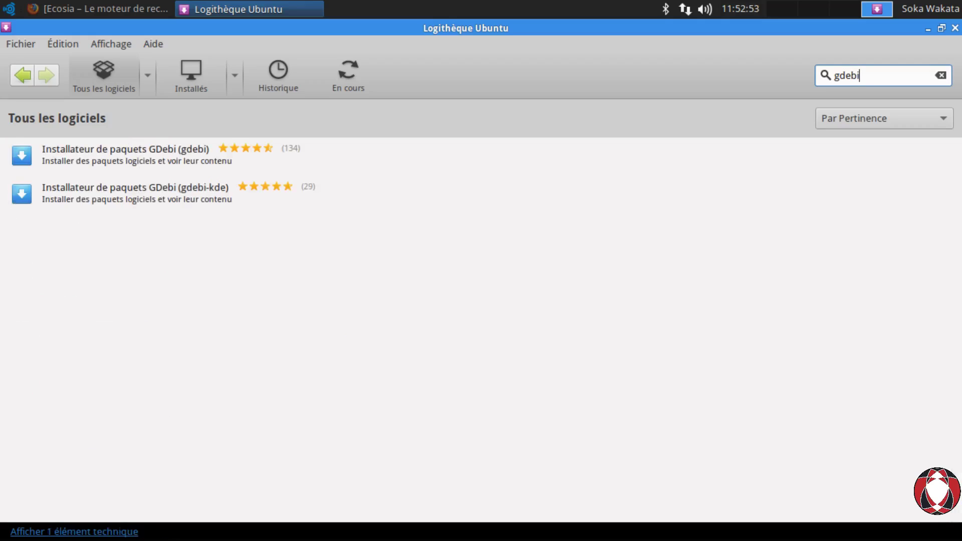
Open the detailed information page of the GDebi package installer (gdebi) and read through its description.
{"action": "left_click", "coordinate": [116, 171]}
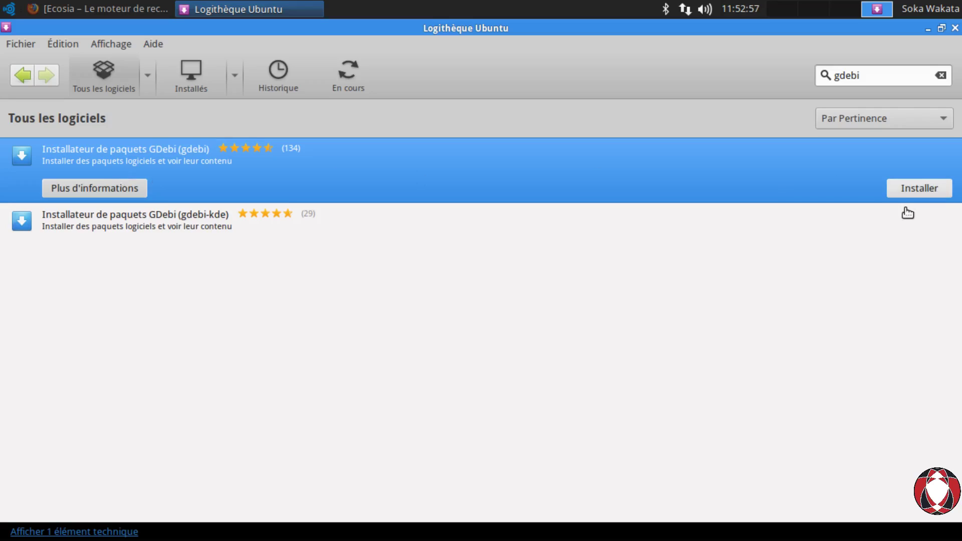
{"action": "left_click", "coordinate": [92, 198]}
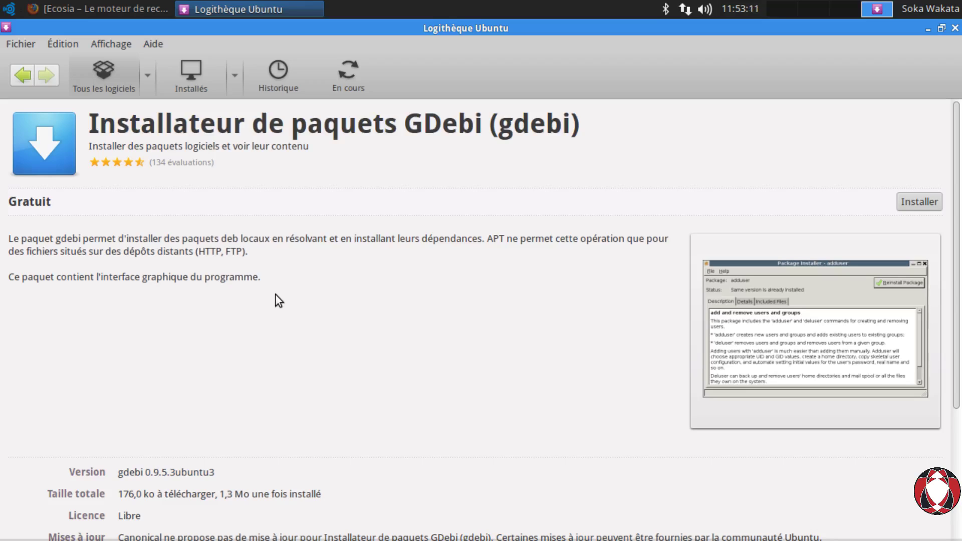
{"action": "scroll", "coordinate": [284, 300], "scroll_direction": "down", "scroll_amount": 5}
{"action": "scroll", "coordinate": [284, 302], "scroll_direction": "up", "scroll_amount": 5}
Install the GDebi package installer, authenticating with the account password, and close the software centre.
{"action": "left_click", "coordinate": [917, 204]}
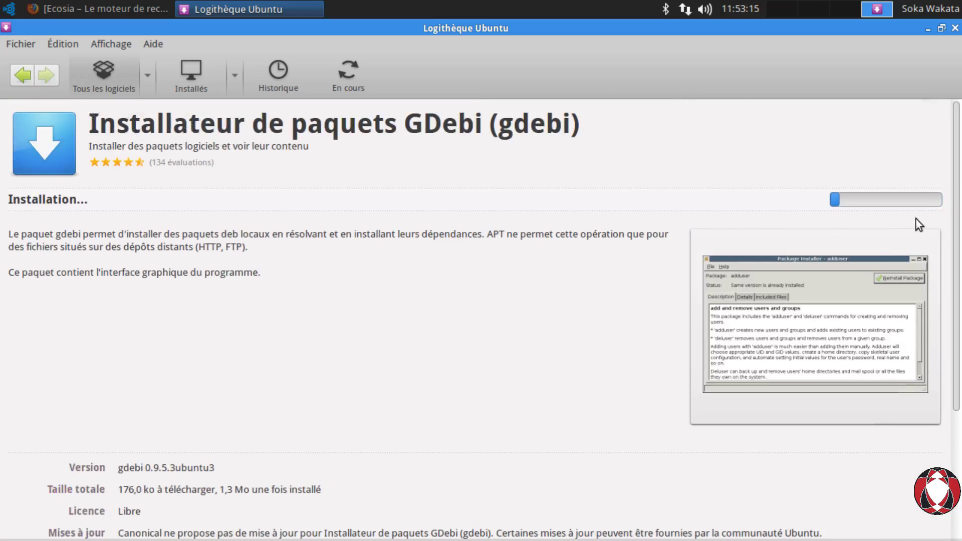
{"action": "type", "text": "•"}
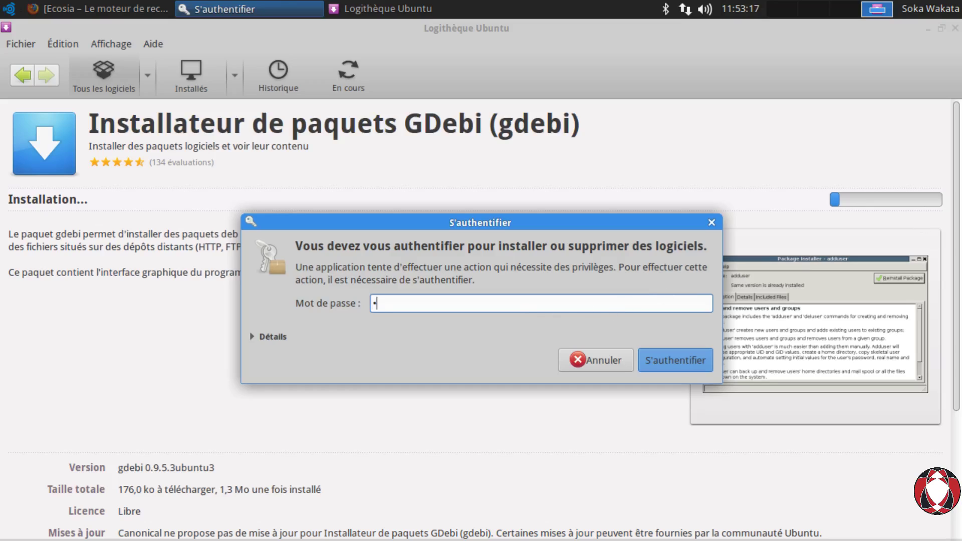
{"action": "type", "text": "••••••••••"}
{"action": "key", "text": "Return"}
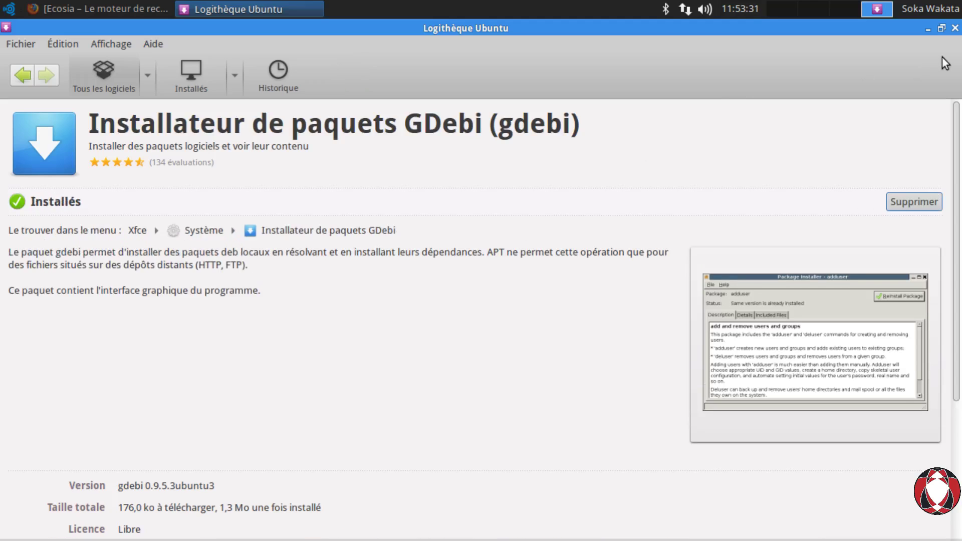
{"action": "left_click", "coordinate": [955, 28]}
Check for the GDebi package installer among the Système applications.
{"action": "left_click", "coordinate": [9, 9]}
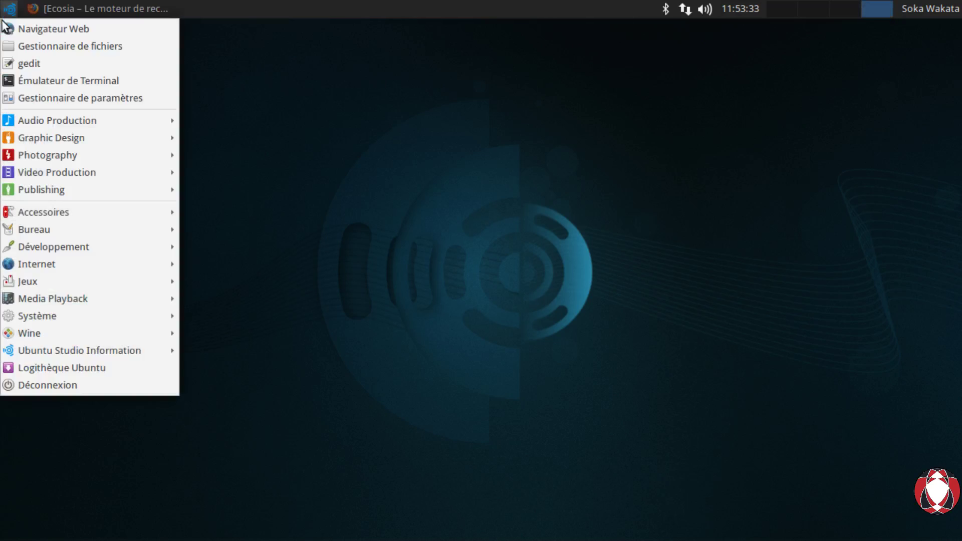
{"action": "mouse_move", "coordinate": [65, 257]}
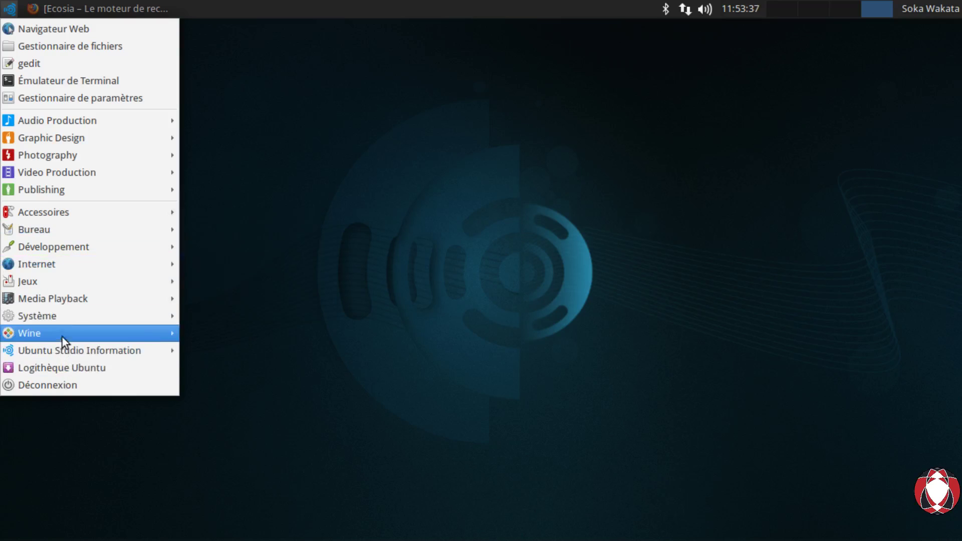
{"action": "mouse_move", "coordinate": [62, 323]}
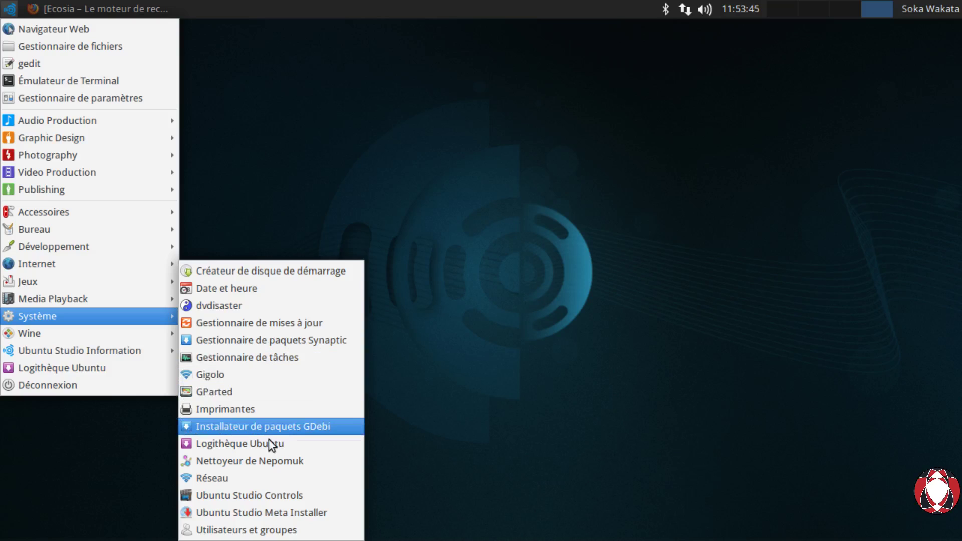
{"action": "left_click", "coordinate": [353, 133]}
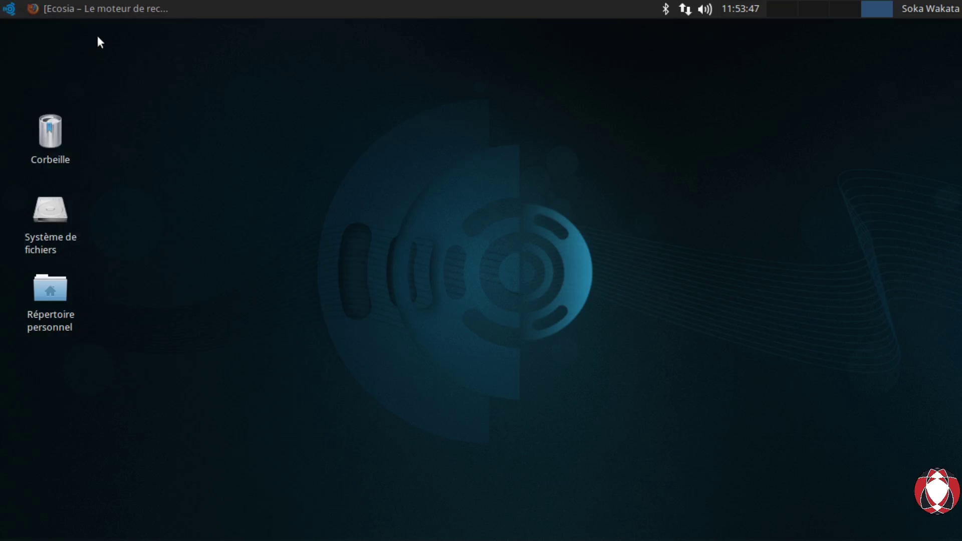
Switch to Firefox and search Ecosia for "teamviewer".
{"action": "left_click", "coordinate": [97, 8]}
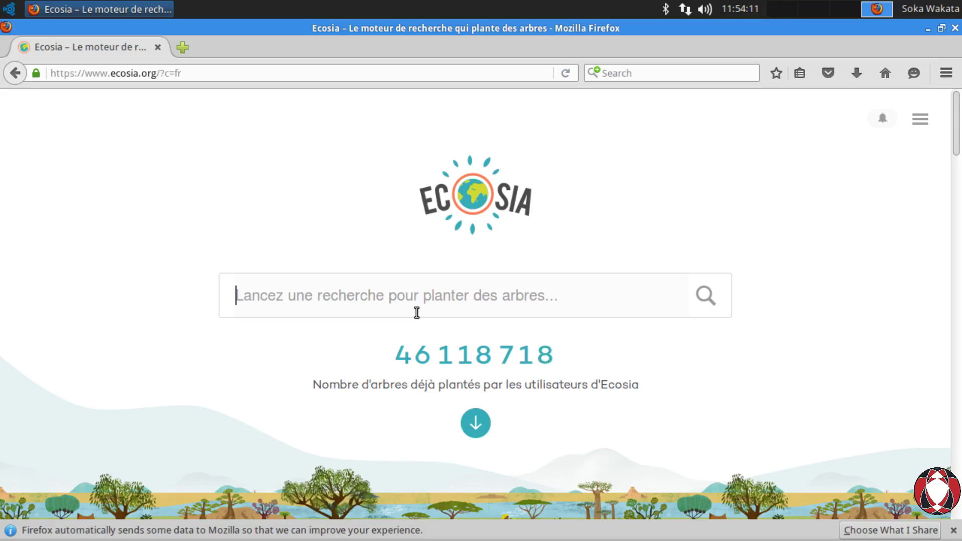
{"action": "type", "text": "team"}
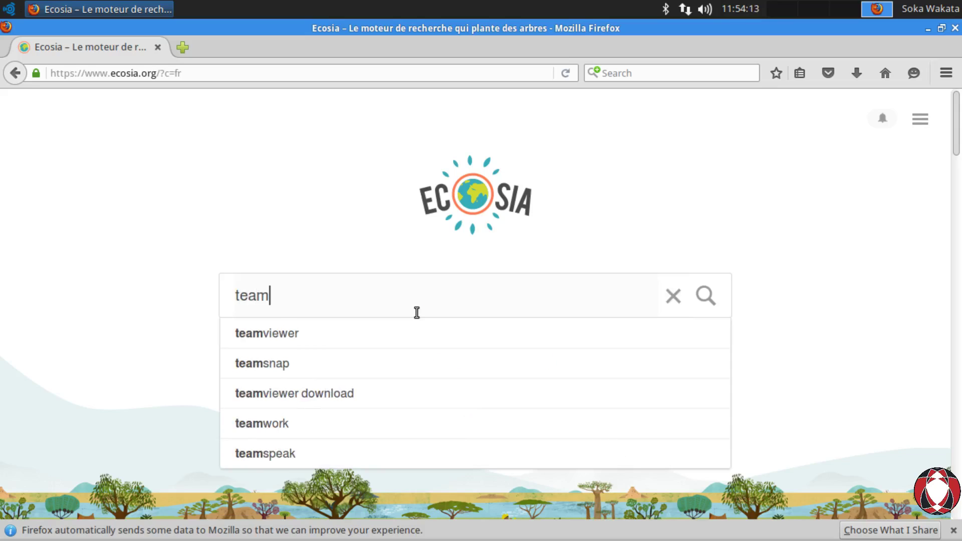
{"action": "type", "text": "viewer"}
{"action": "key", "text": "Return"}
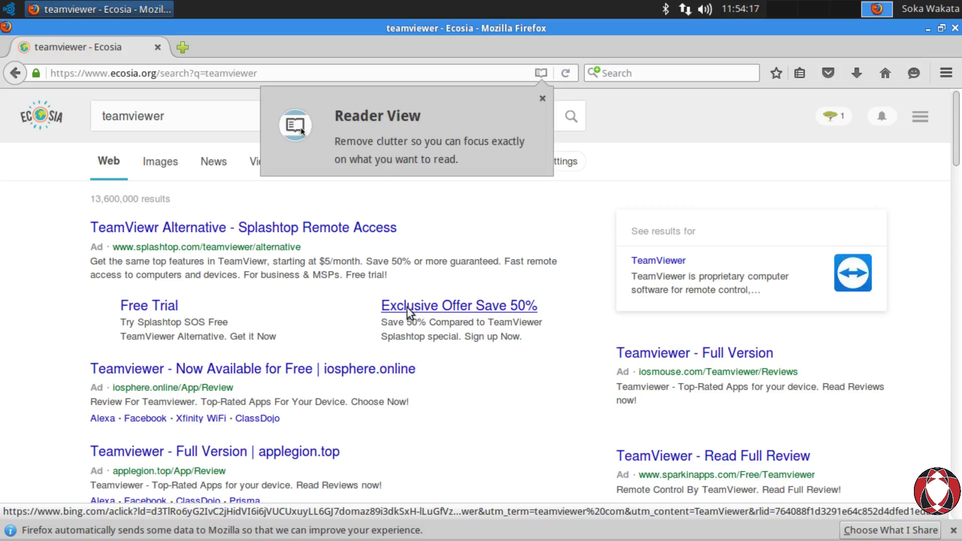
Open the official TeamViewer website from the search results and go to its download page.
{"action": "scroll", "coordinate": [168, 295], "scroll_direction": "down", "scroll_amount": 8}
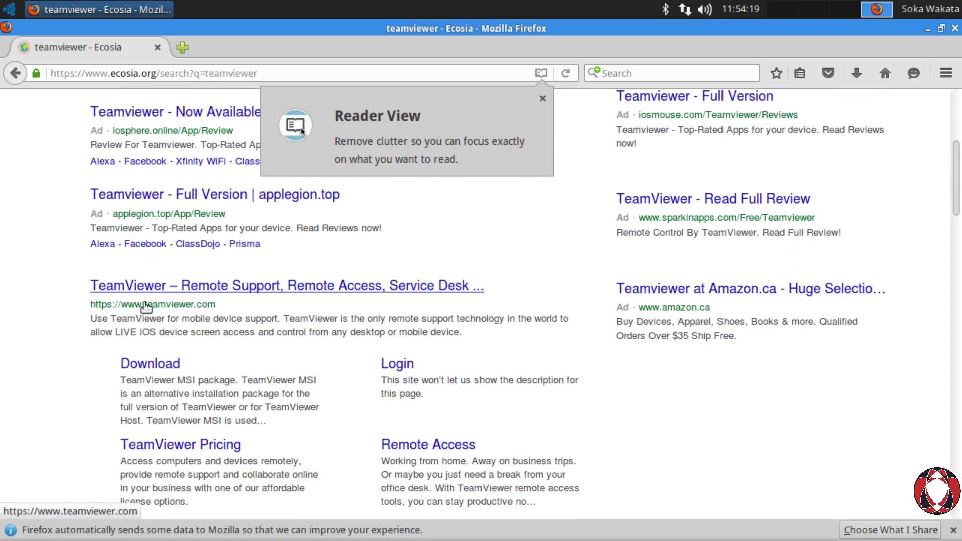
{"action": "left_click", "coordinate": [146, 303]}
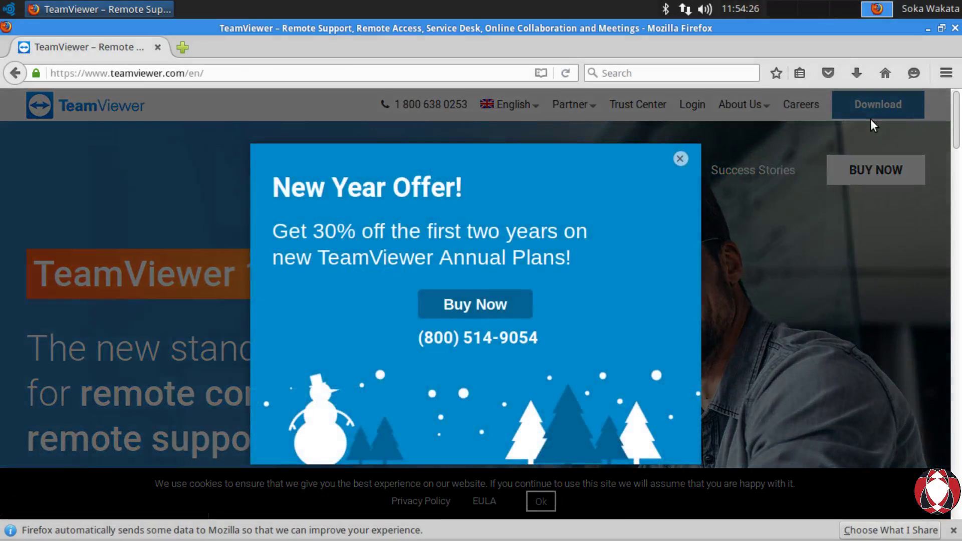
{"action": "left_click", "coordinate": [871, 119]}
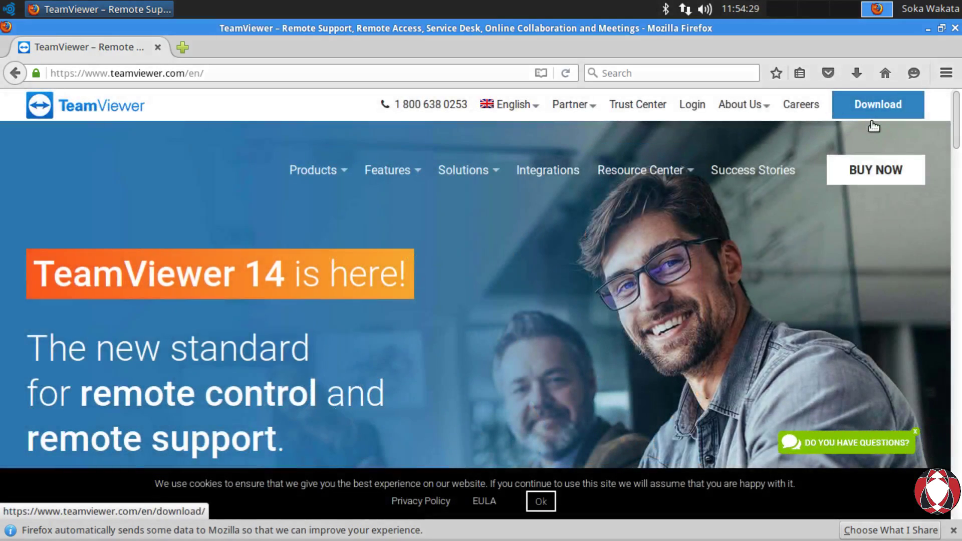
{"action": "left_click", "coordinate": [873, 123]}
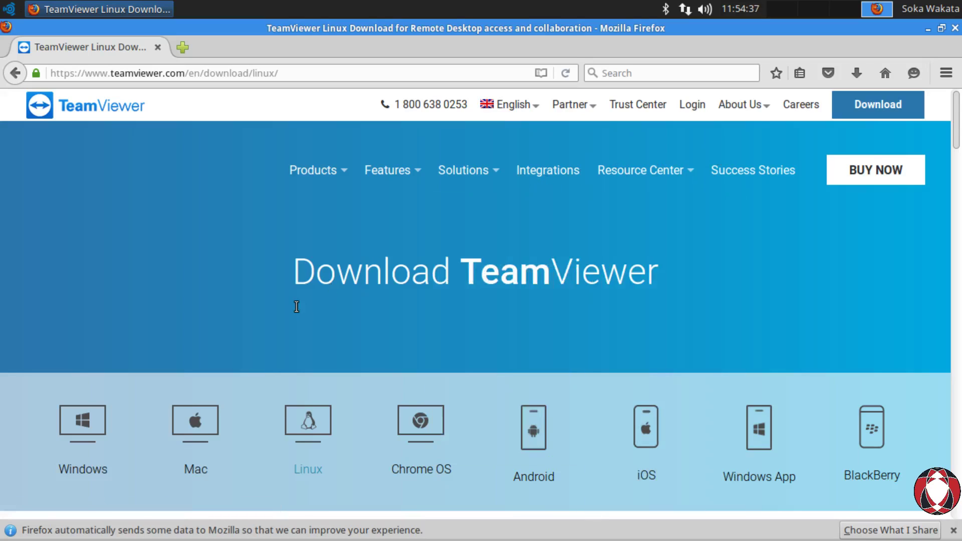
Examine the Linux packages and additional downloads offered on the TeamViewer download page.
{"action": "scroll", "coordinate": [297, 307], "scroll_direction": "down", "scroll_amount": 7}
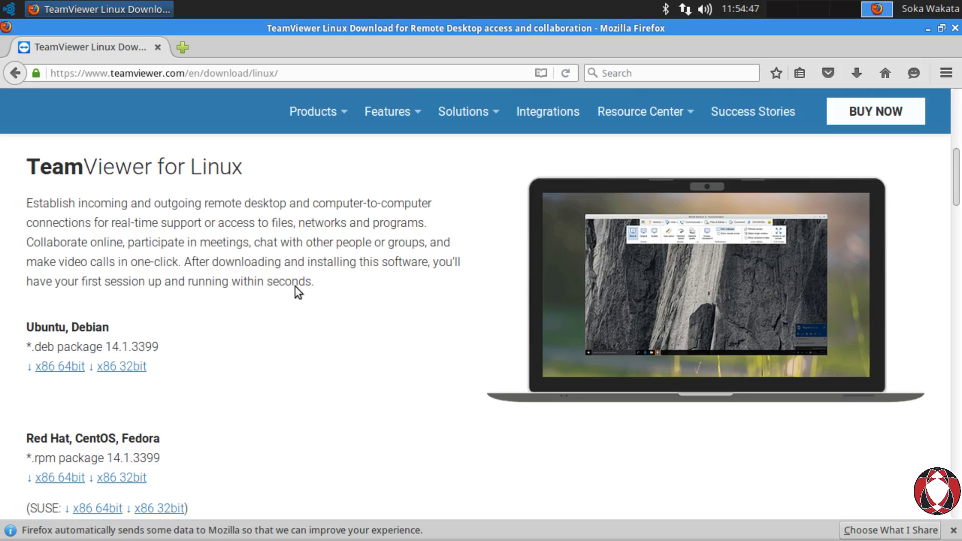
{"action": "scroll", "coordinate": [296, 289], "scroll_direction": "down", "scroll_amount": 3}
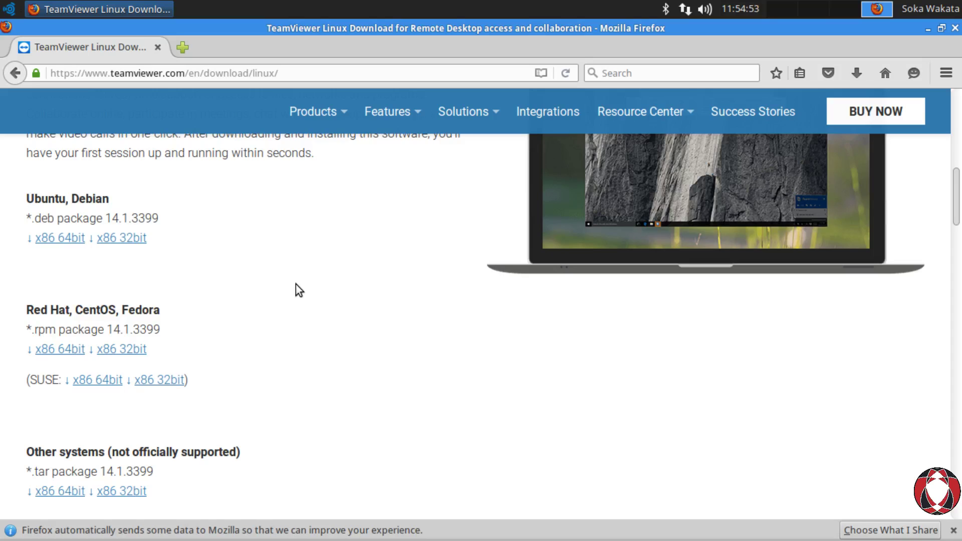
{"action": "scroll", "coordinate": [248, 270], "scroll_direction": "down", "scroll_amount": 3}
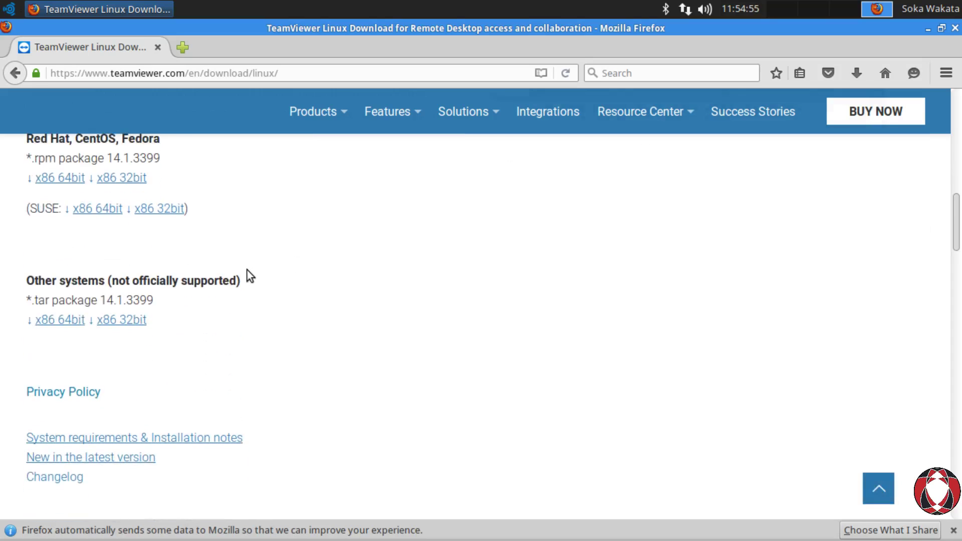
{"action": "scroll", "coordinate": [247, 271], "scroll_direction": "down", "scroll_amount": 3}
{"action": "scroll", "coordinate": [247, 270], "scroll_direction": "up", "scroll_amount": 5}
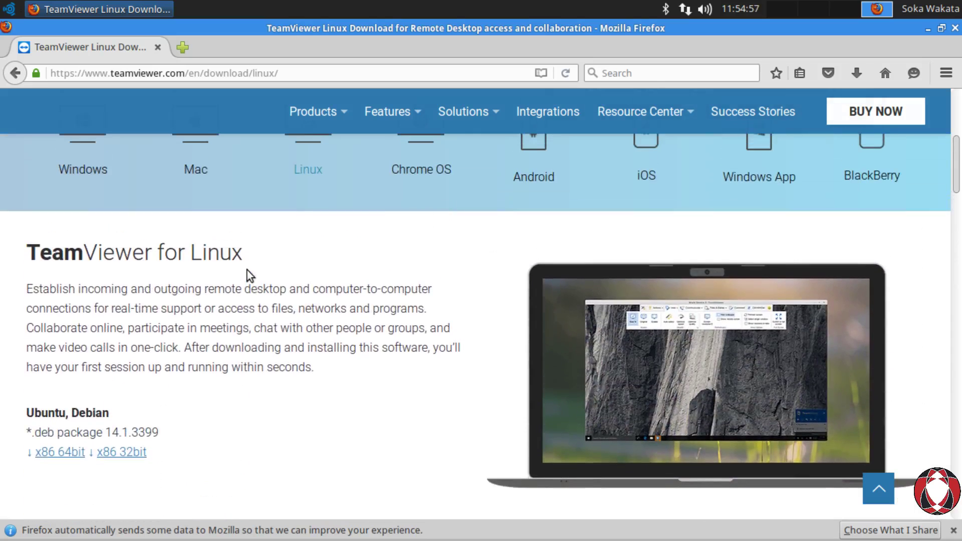
{"action": "scroll", "coordinate": [247, 270], "scroll_direction": "down", "scroll_amount": 10}
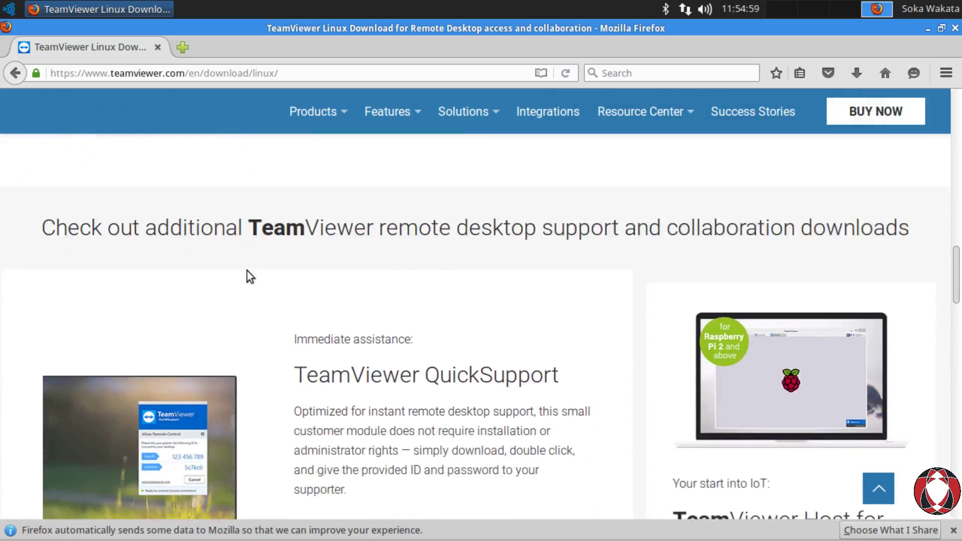
{"action": "scroll", "coordinate": [248, 274], "scroll_direction": "down", "scroll_amount": 5}
{"action": "scroll", "coordinate": [248, 268], "scroll_direction": "down", "scroll_amount": 5}
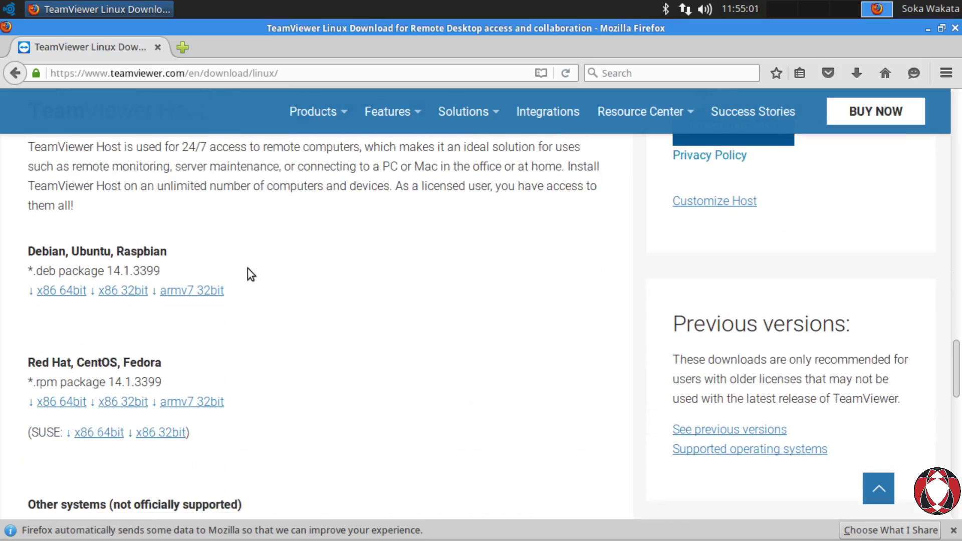
{"action": "scroll", "coordinate": [763, 299], "scroll_direction": "down", "scroll_amount": 4}
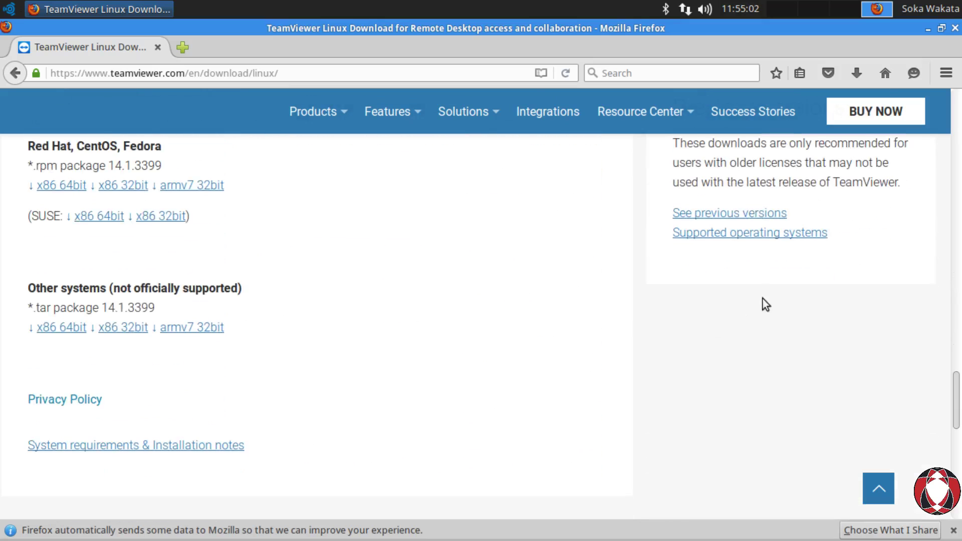
Open TeamViewer's previous versions page and display the Version 10.x downloads.
{"action": "left_click", "coordinate": [717, 231]}
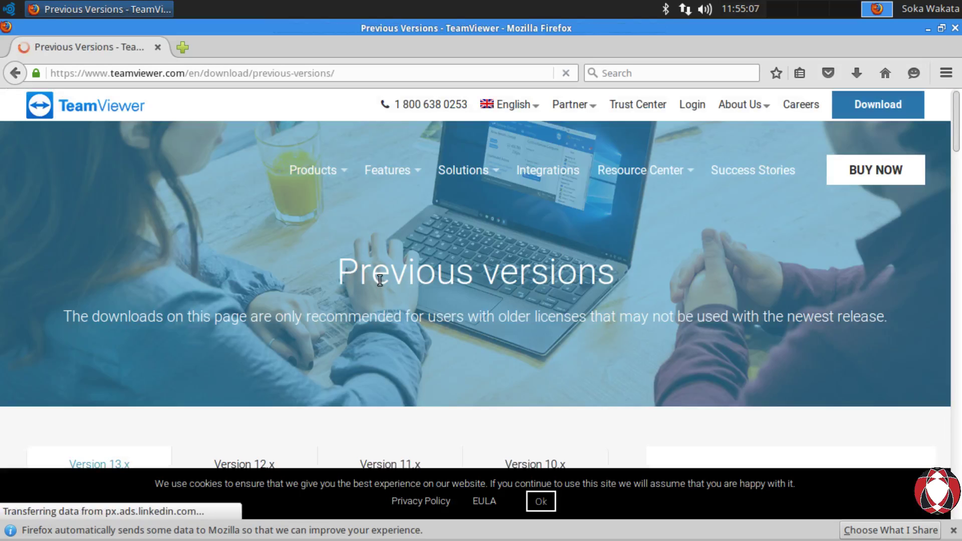
{"action": "scroll", "coordinate": [416, 275], "scroll_direction": "down", "scroll_amount": 5}
{"action": "left_click", "coordinate": [538, 318]}
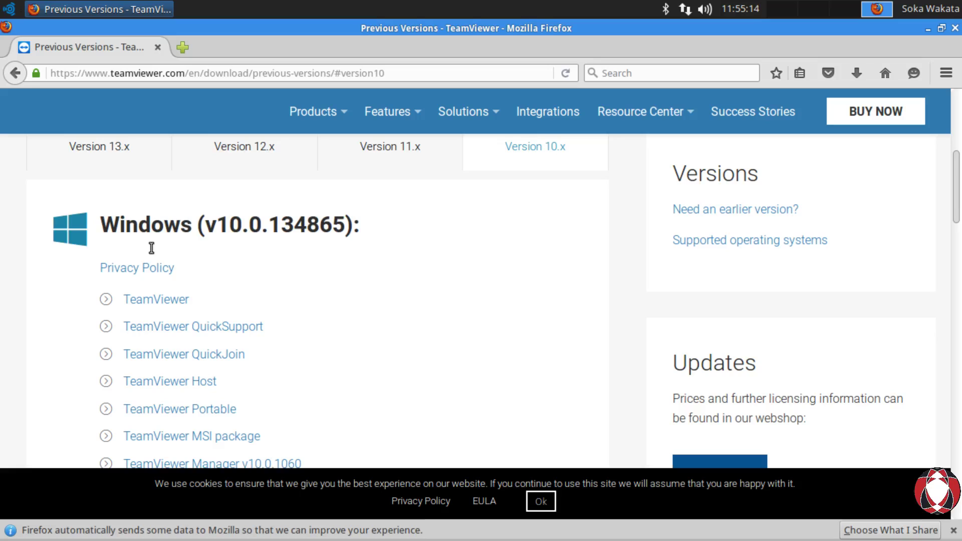
Save the Linux TeamViewer deb package for 32-Bit / 64-Bit Multiarch, teamviewer_10.0.95021_i386.deb, and open the folder containing it.
{"action": "scroll", "coordinate": [150, 249], "scroll_direction": "down", "scroll_amount": 8}
{"action": "scroll", "coordinate": [195, 311], "scroll_direction": "down", "scroll_amount": 8}
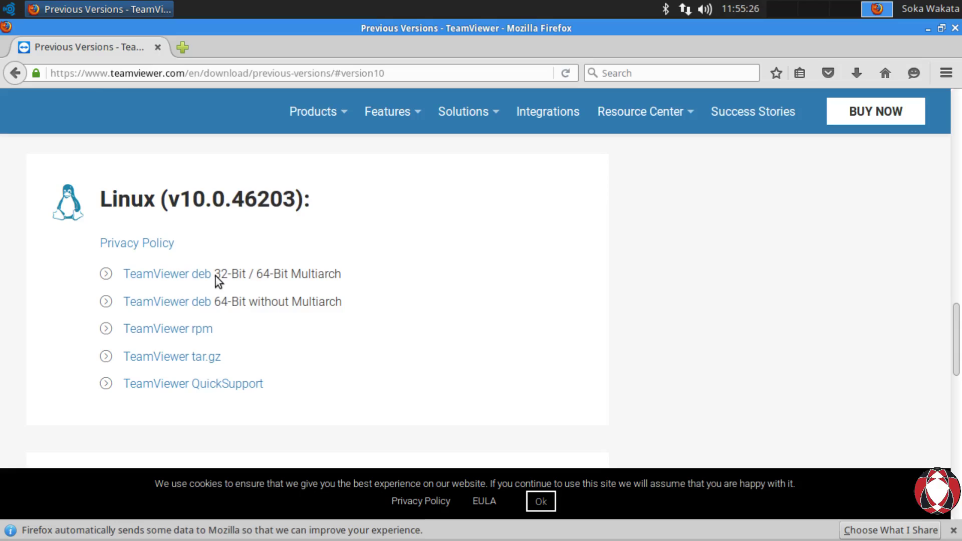
{"action": "left_click", "coordinate": [176, 290]}
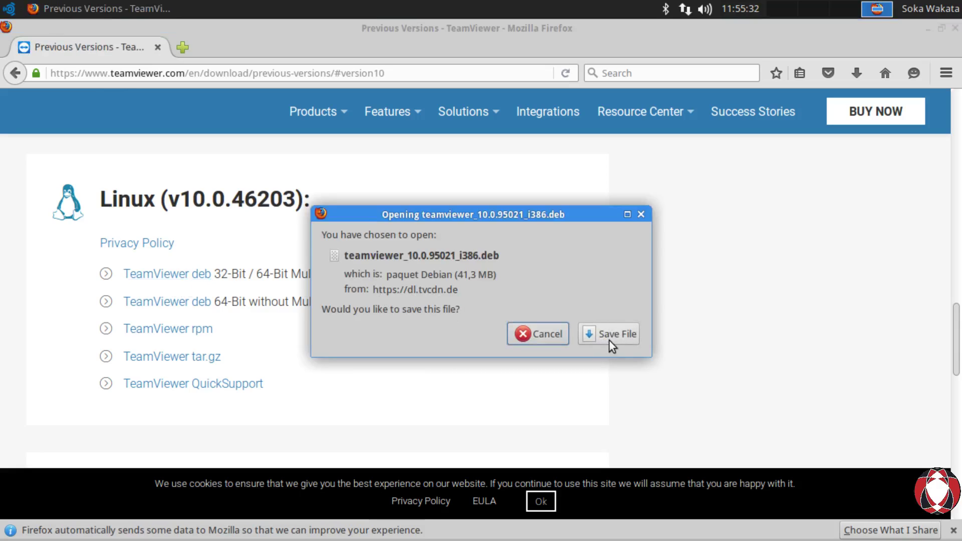
{"action": "left_click", "coordinate": [611, 343]}
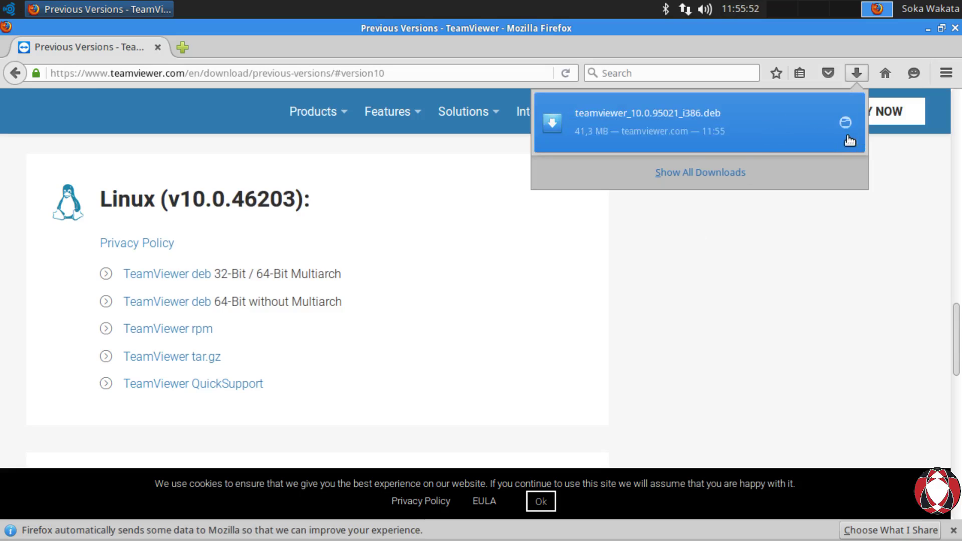
{"action": "left_click", "coordinate": [850, 139]}
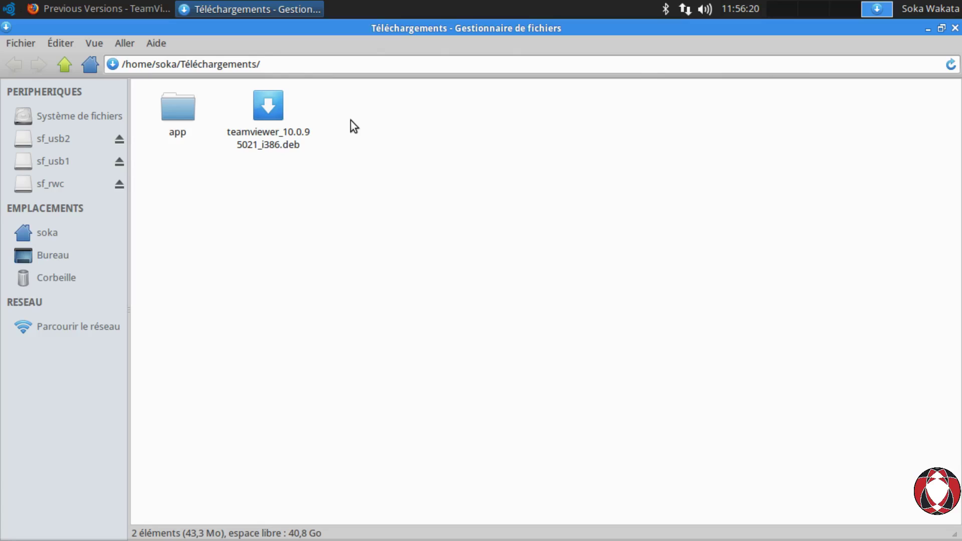
{"action": "double_click", "coordinate": [259, 122]}
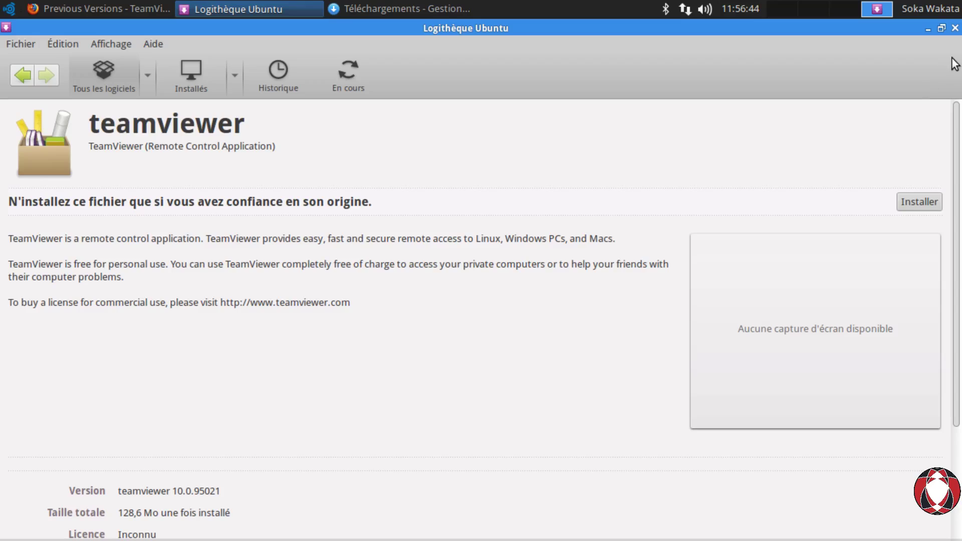
{"action": "left_click", "coordinate": [955, 28]}
{"action": "left_click", "coordinate": [477, 128]}
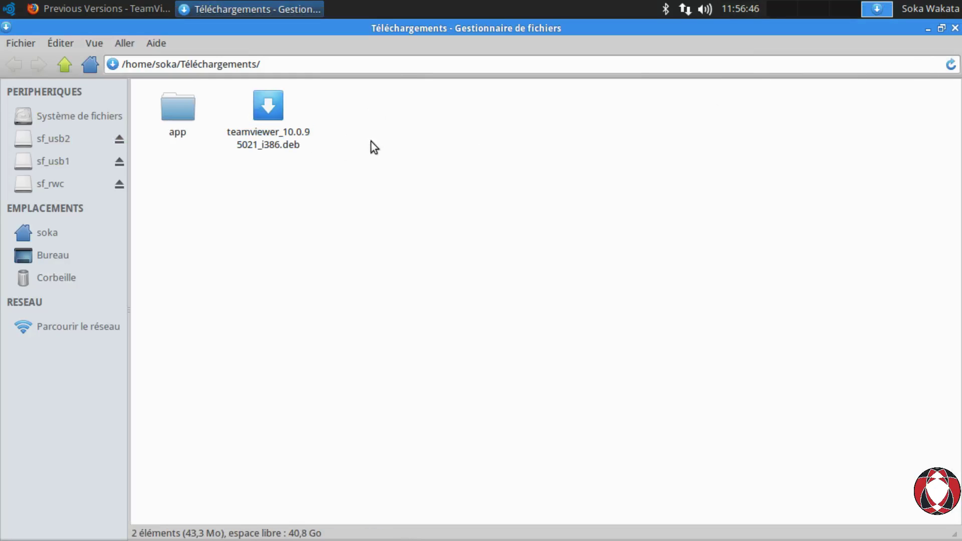
Install teamviewer_10.0.95021_i386.deb with the GDebi package installer, authorising it with the administrator password, and close the installer.
{"action": "right_click", "coordinate": [272, 117]}
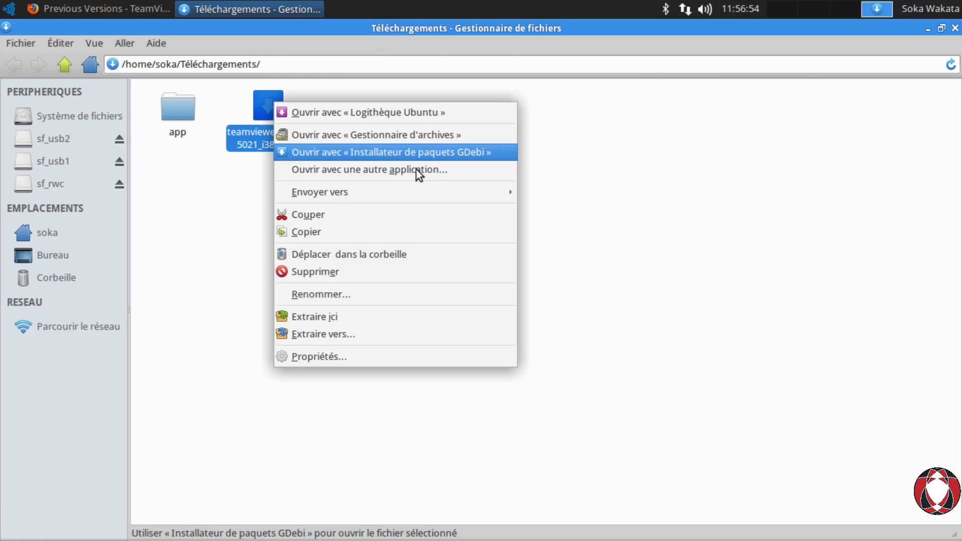
{"action": "key", "text": "Return"}
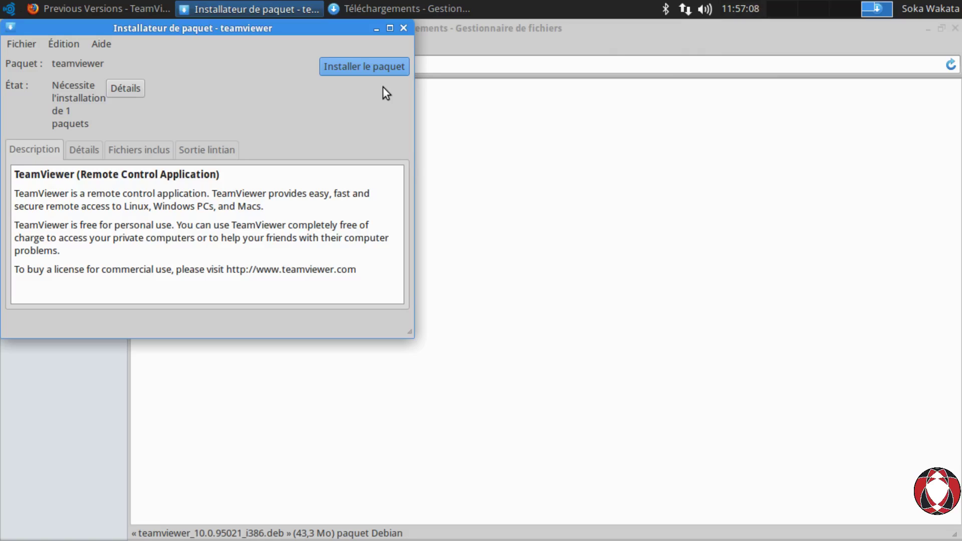
{"action": "key", "text": "Return"}
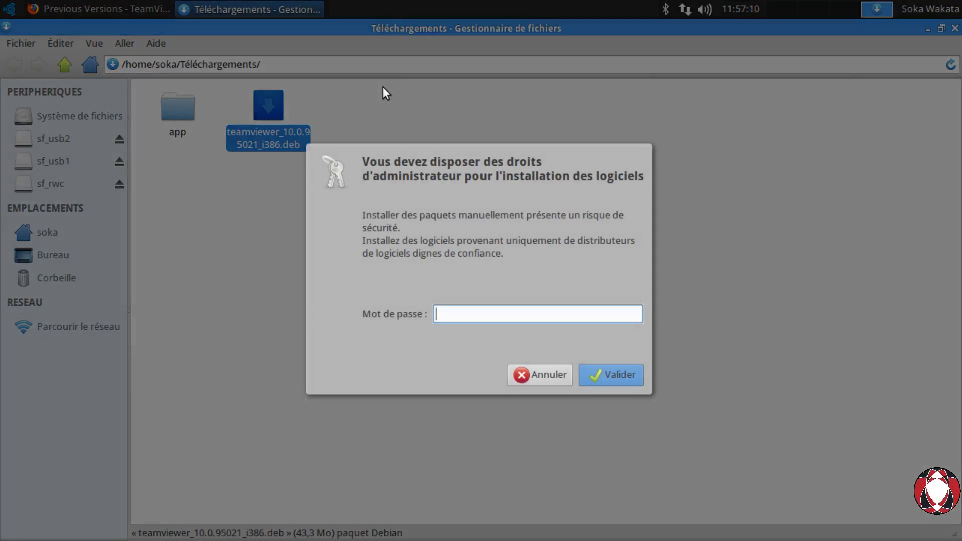
{"action": "type", "text": "•••••••••••"}
{"action": "key", "text": "Return"}
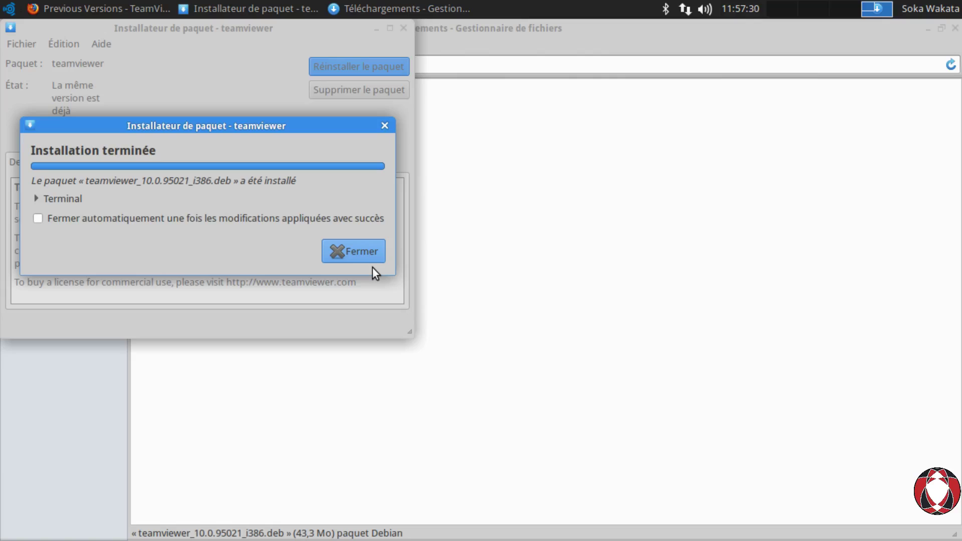
{"action": "key", "text": "Return"}
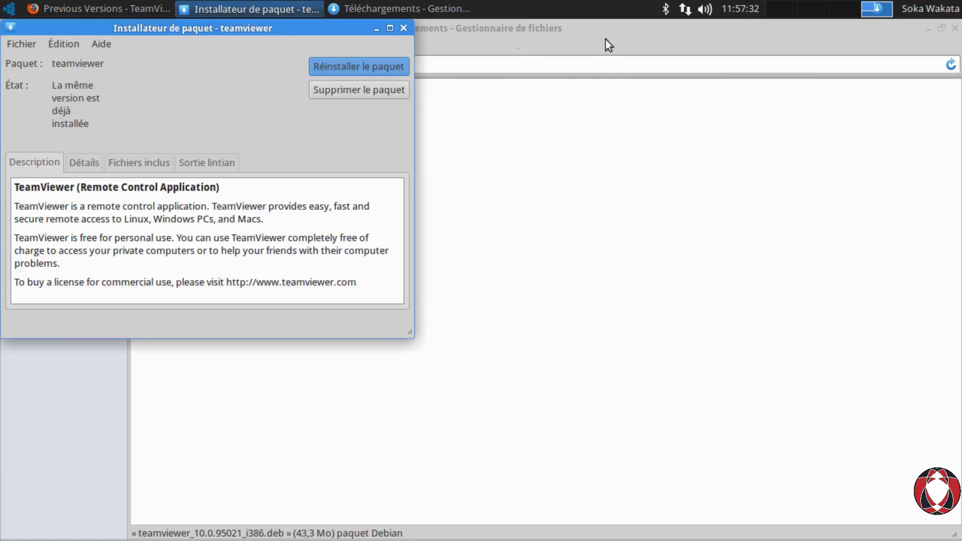
{"action": "left_click", "coordinate": [404, 28]}
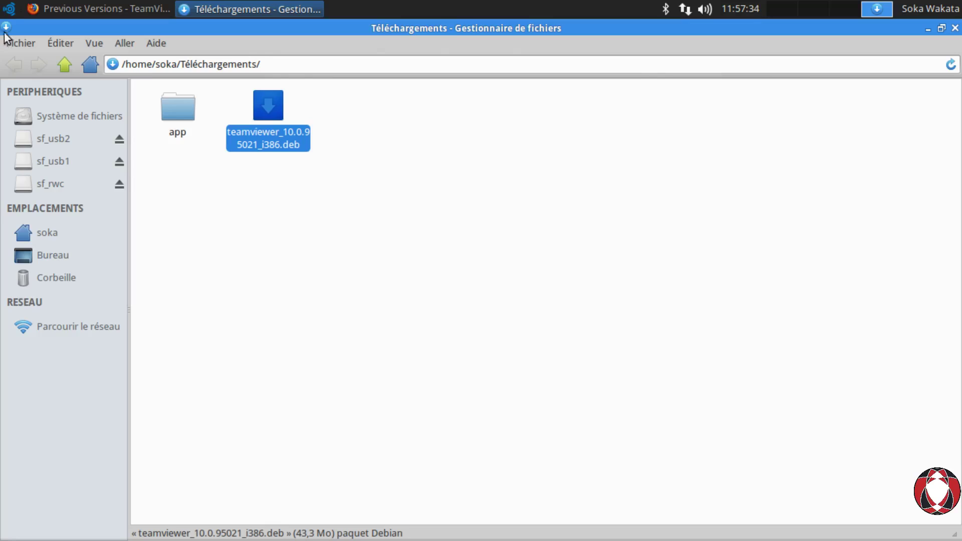
Check the system's Internet applications for the TeamViewer 10 entry without launching it.
{"action": "left_click", "coordinate": [9, 9]}
{"action": "mouse_move", "coordinate": [54, 283]}
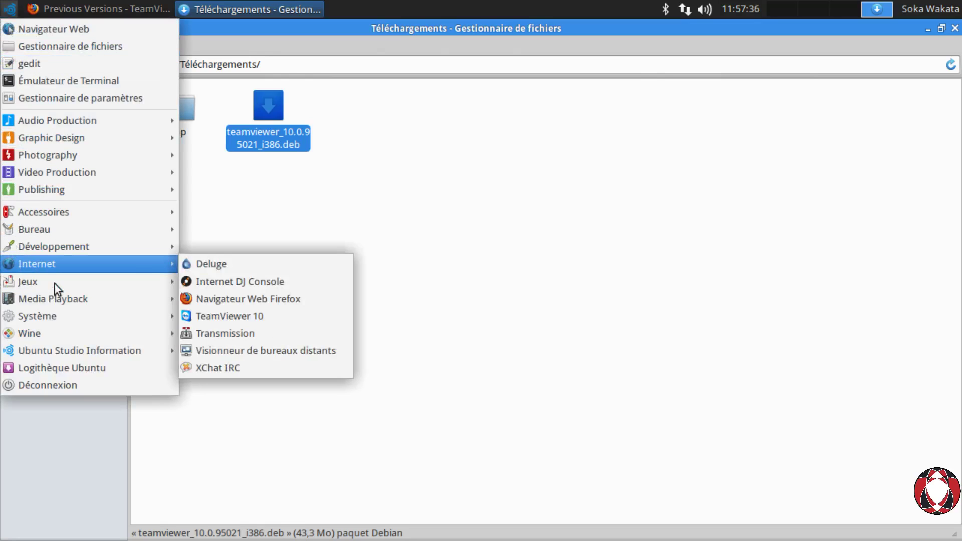
{"action": "left_click", "coordinate": [589, 208]}
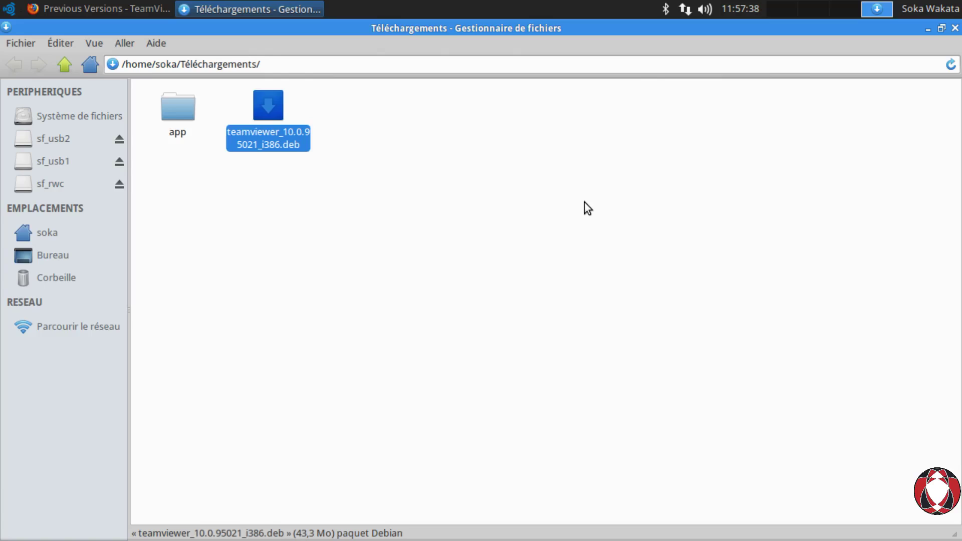